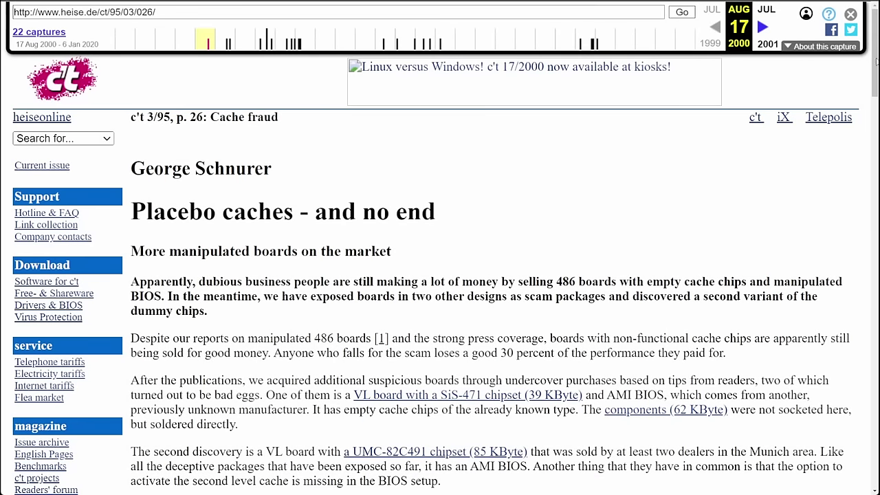
Step: Highlight "manipulated BIOS" and the chip designation AA26256AK-15 in the c't article on placebo caches
left_click_drag(877, 62, 874, 81)
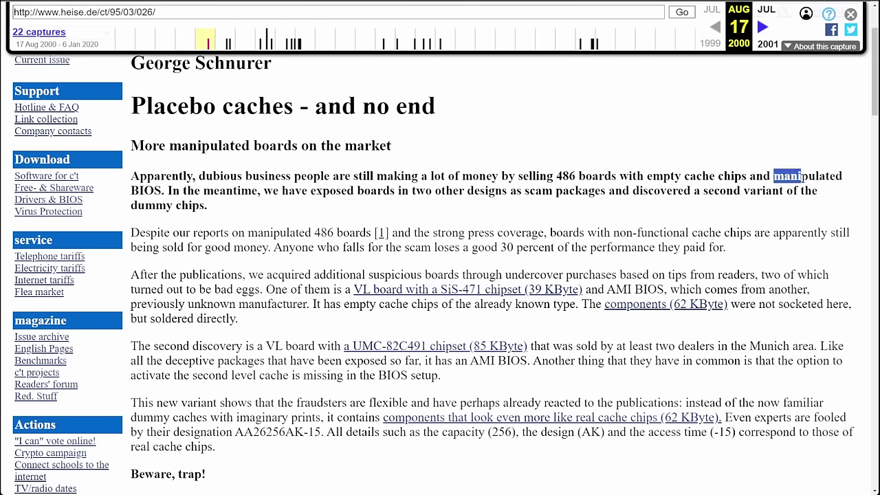
left_click_drag(799, 176, 161, 191)
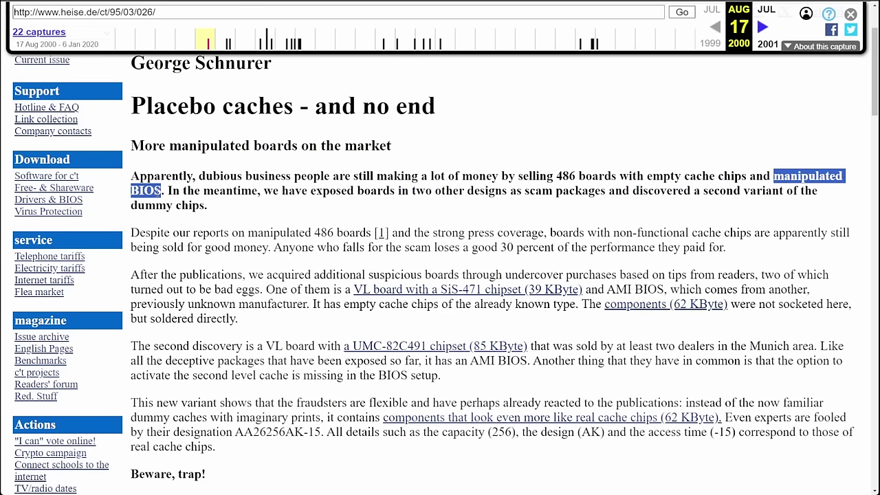
scroll(282, 247, "down", 1)
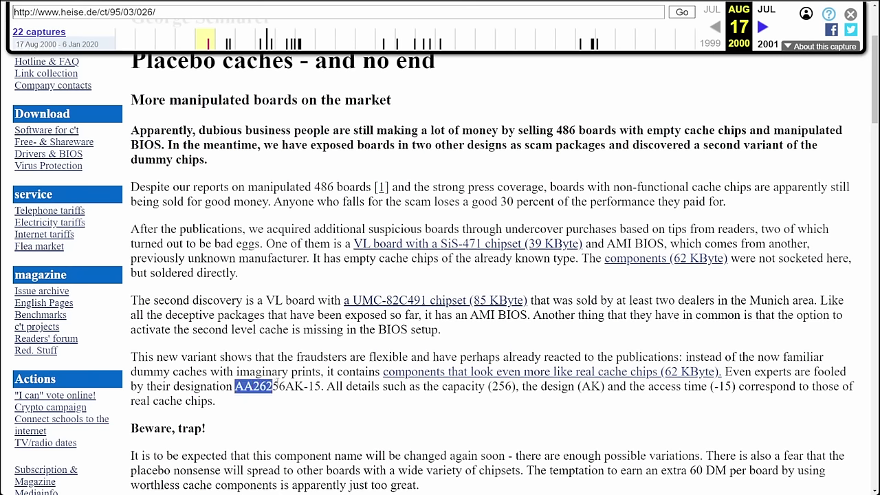
left_click_drag(276, 385, 322, 386)
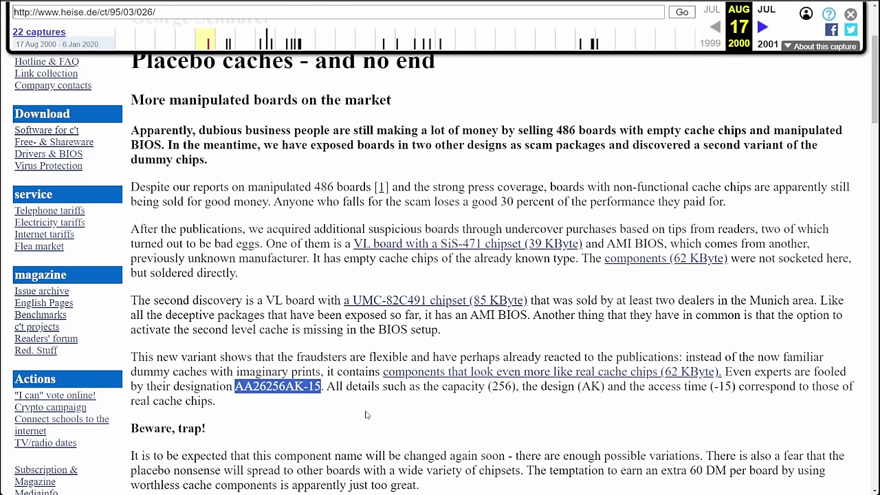
Step: Read the rest of the cache fraud article through to the photos for detecting manipulated motherboards
scroll(368, 414, "down", 1)
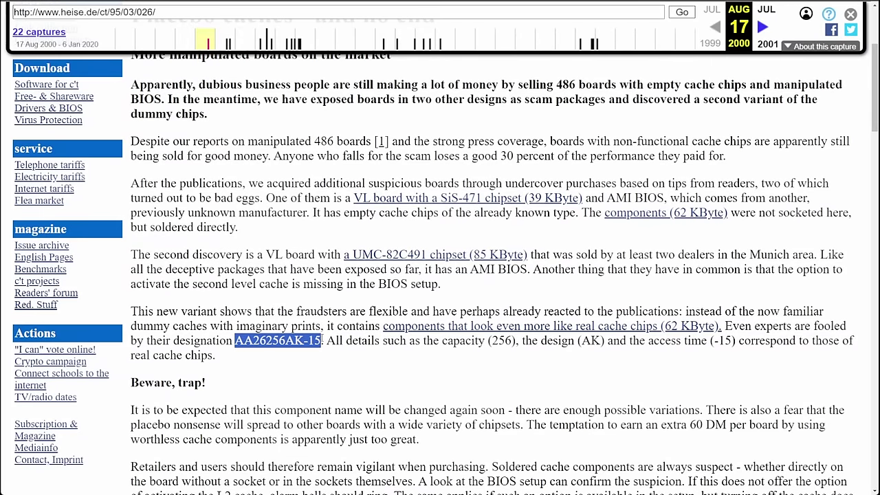
scroll(360, 330, "down", 8)
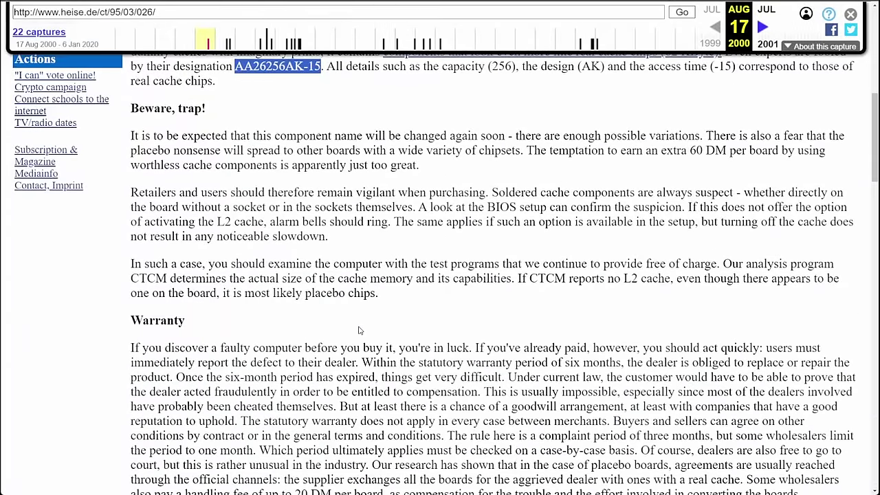
scroll(361, 330, "down", 9)
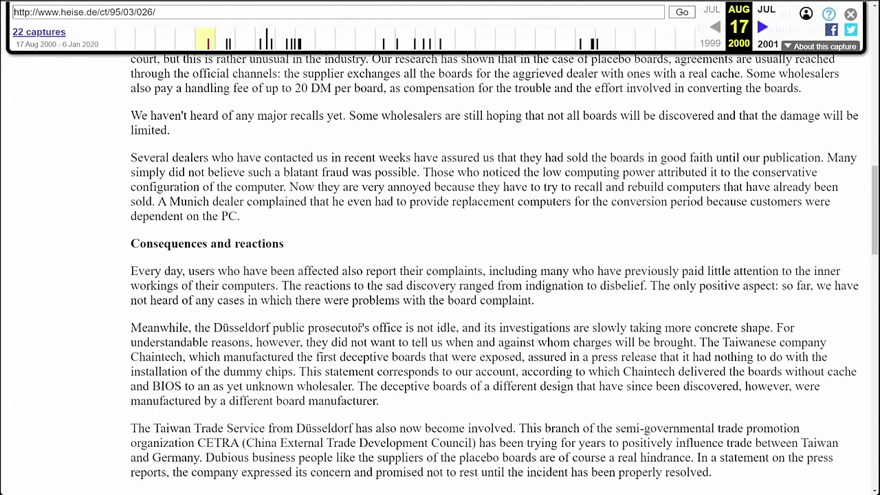
scroll(360, 330, "down", 7)
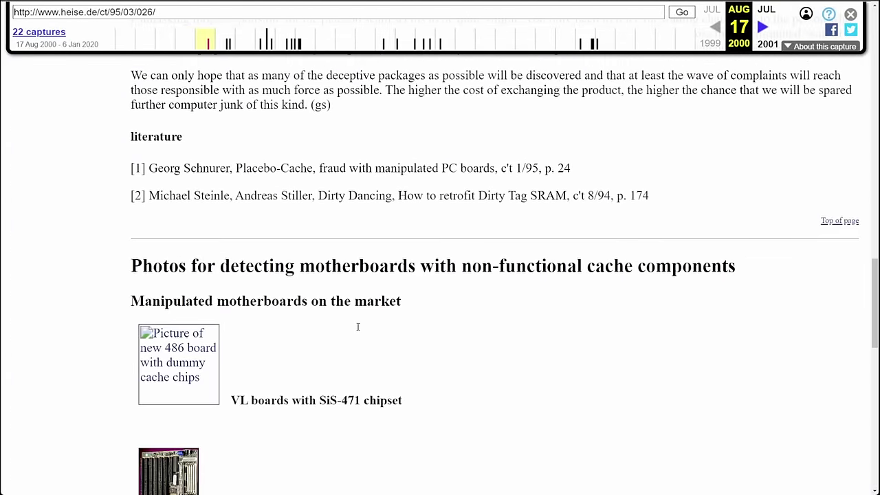
scroll(357, 326, "down", 5)
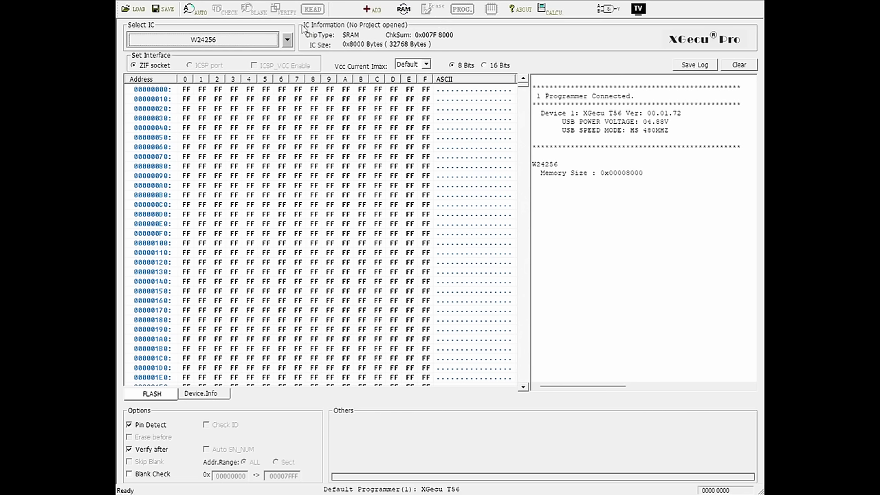
left_click(203, 45)
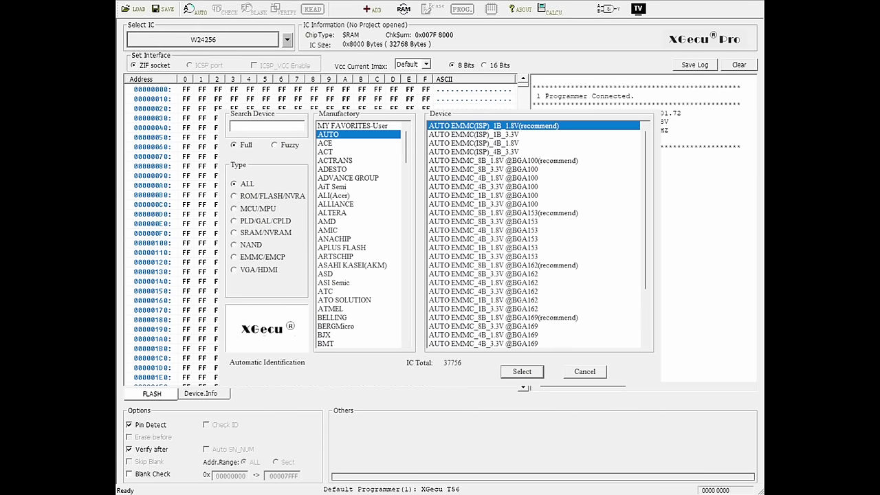
type("W27")
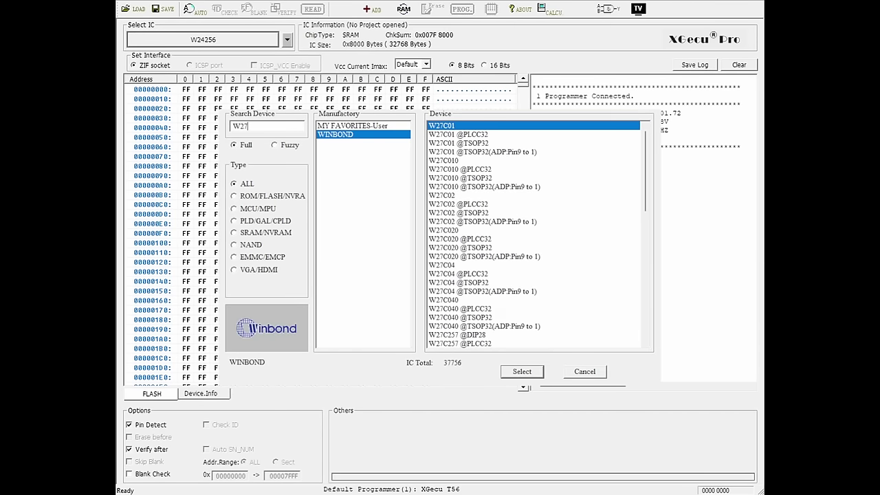
type("C512")
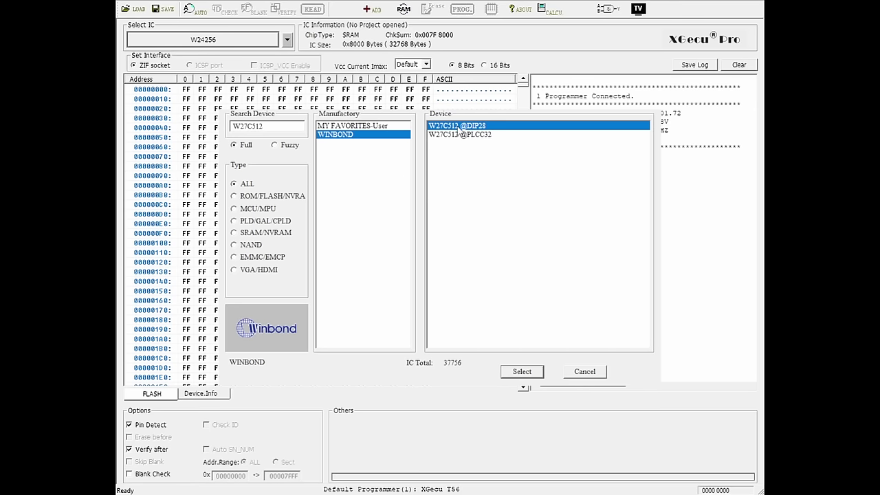
left_click(522, 372)
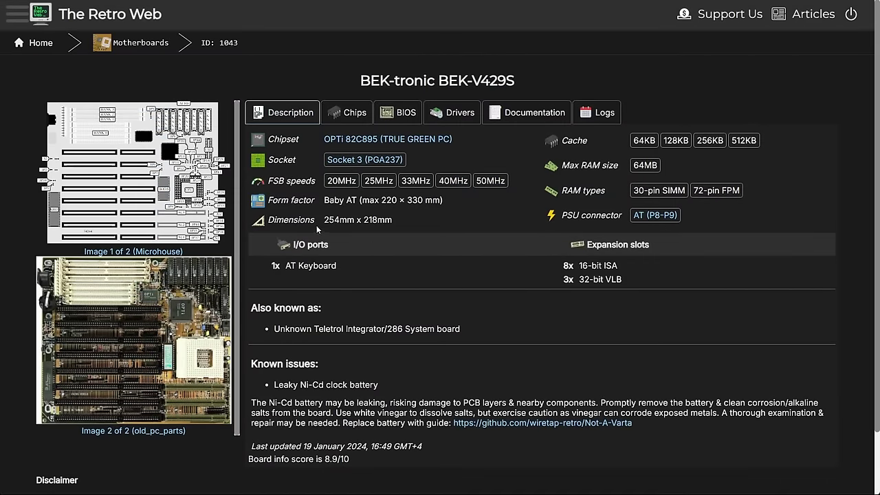
Step: Switch to The Retro Web and check the available BIOS versions for the BEK-tronic BEK-V429S, highlighting VER 2.0 ra
left_click(404, 114)
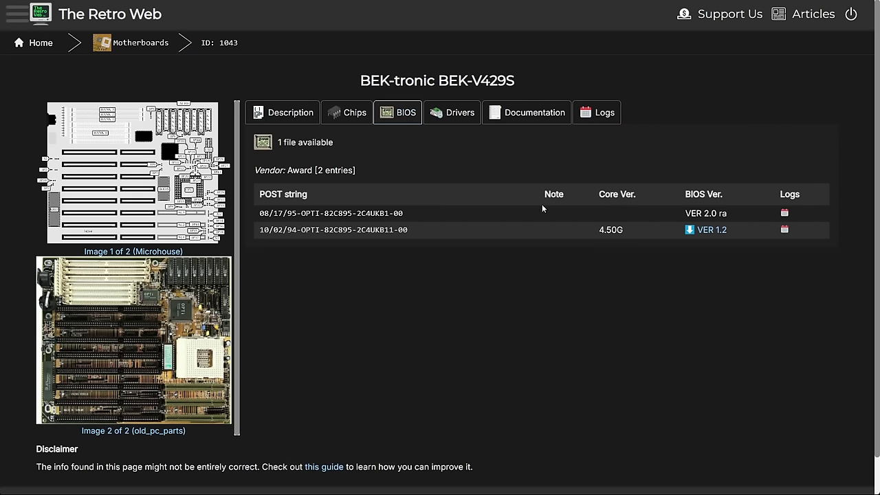
left_click_drag(687, 214, 736, 214)
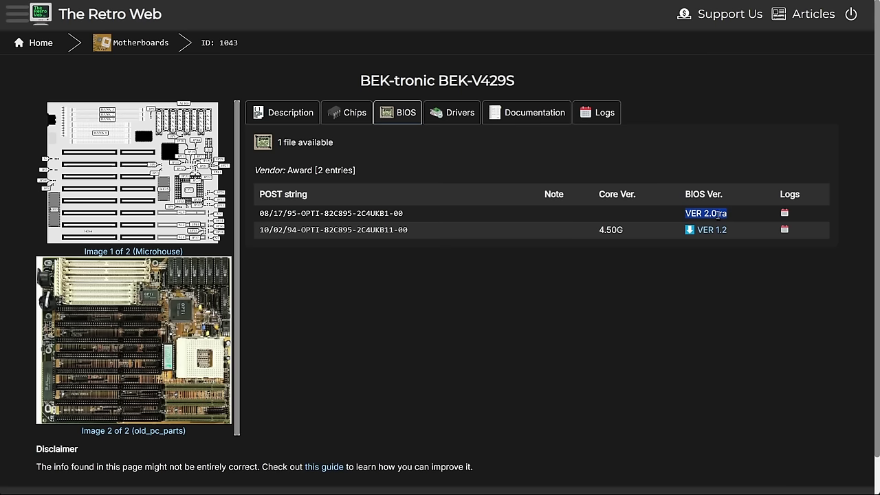
left_click(742, 217)
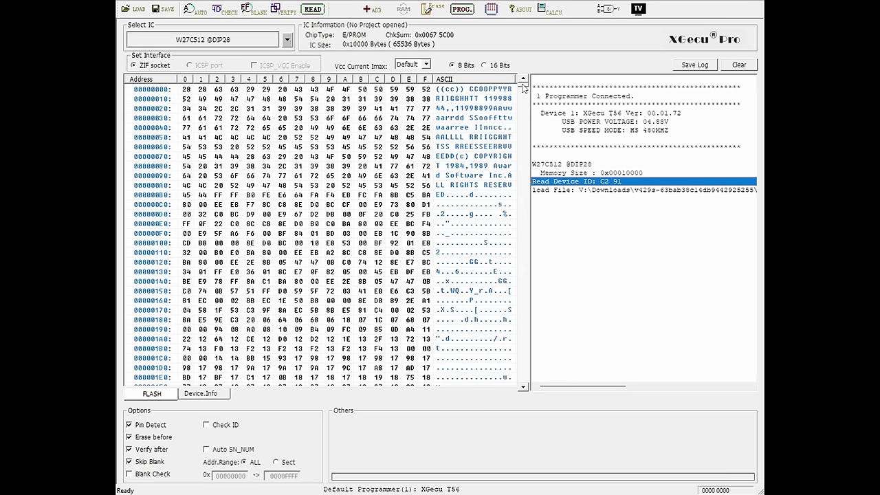
Step: Switch to XGecu Pro and inspect the loaded BIOS image in the hex buffer, examining the date string at its end
scroll(524, 85, "down", 3)
scroll(524, 85, "up", 3)
left_click_drag(524, 91, 529, 396)
left_click(486, 233)
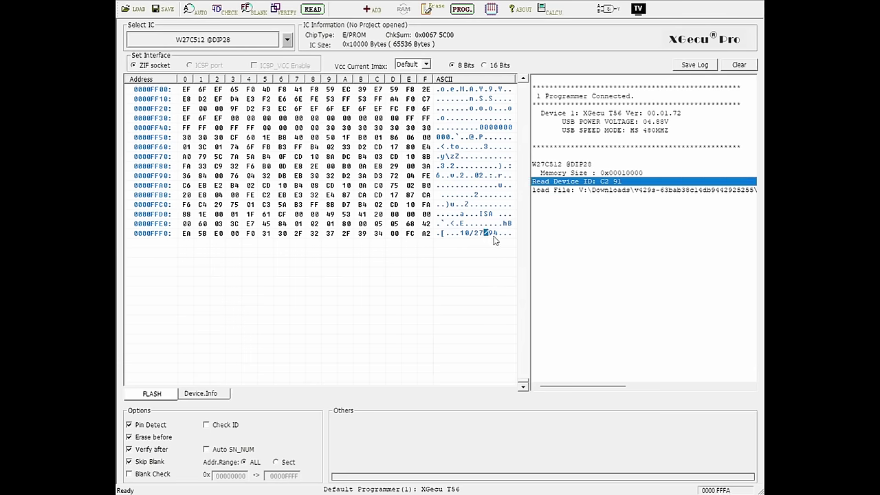
left_click(494, 236)
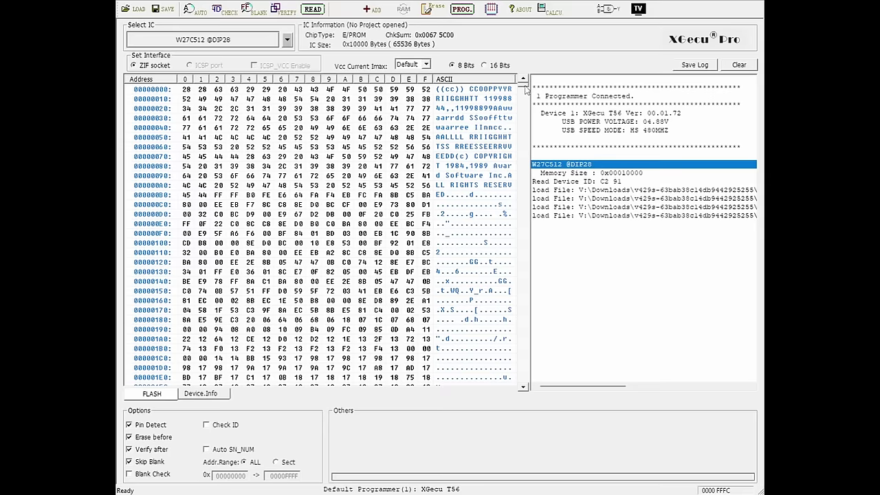
mouse_move(526, 89)
left_mouse_down()
mouse_move(502, 396)
mouse_move(525, 81)
left_mouse_up()
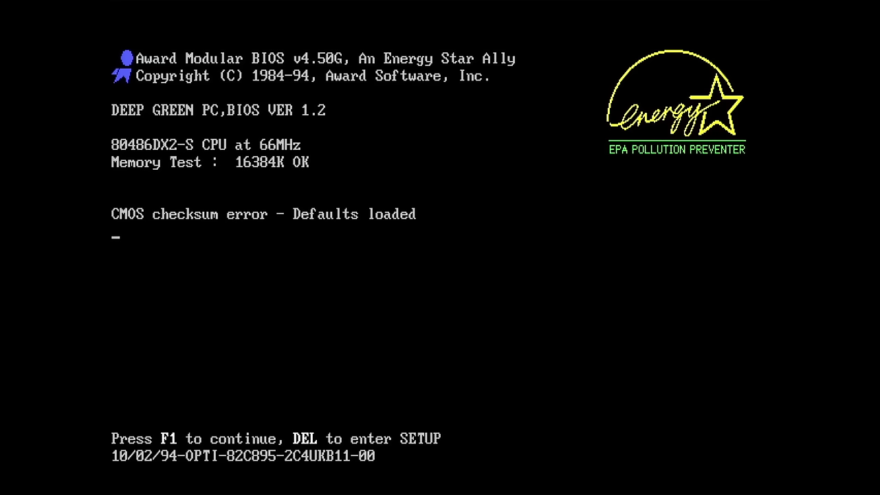
Step: Continue past the CMOS checksum error into the BIOS setup and set the Boot Sequence to C,A in BIOS Features Setup
key("F1")
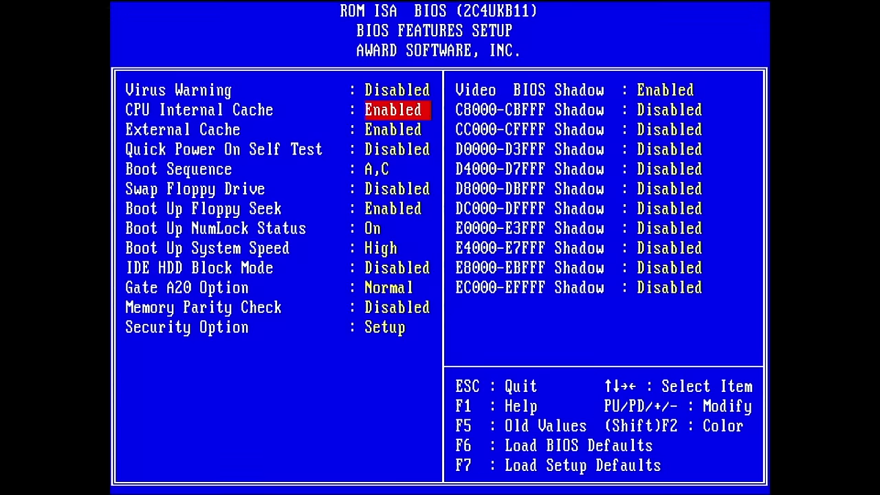
key("Down")
key("Up")
key("Down")
key("Down")
key("Down")
key("Page_Down")
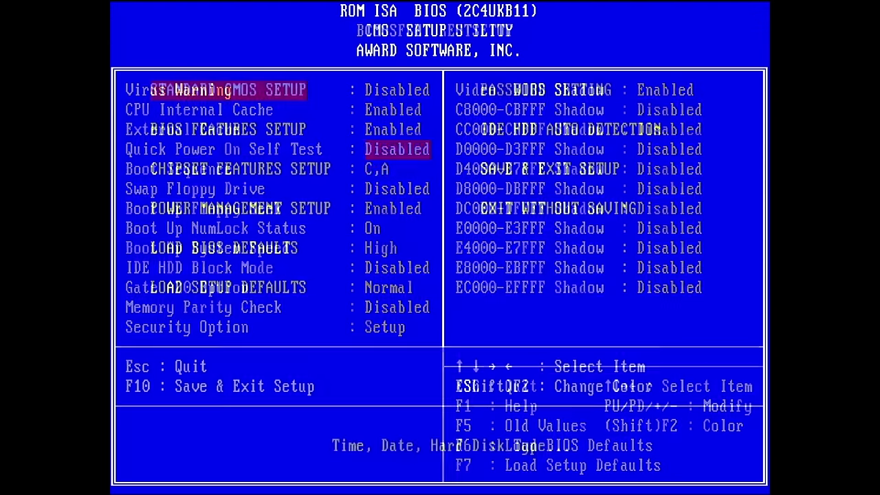
Step: Open Chipset Features Setup from the main CMOS setup utility screen
key("Down")
key("Down")
key("Return")
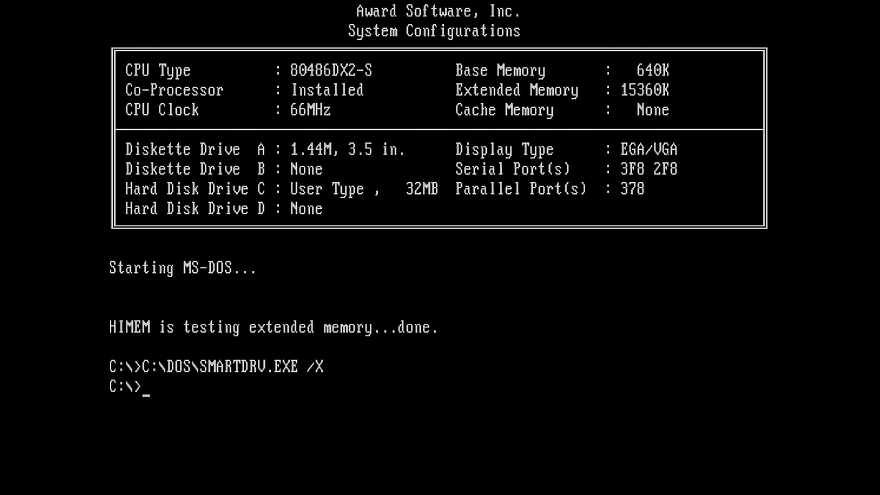
Step: Start the DOS Benchmark Pack with dosbench and run Speedsys 4.78, continuing past its SMARTDrive warning
type("dosbench")
key("Return")
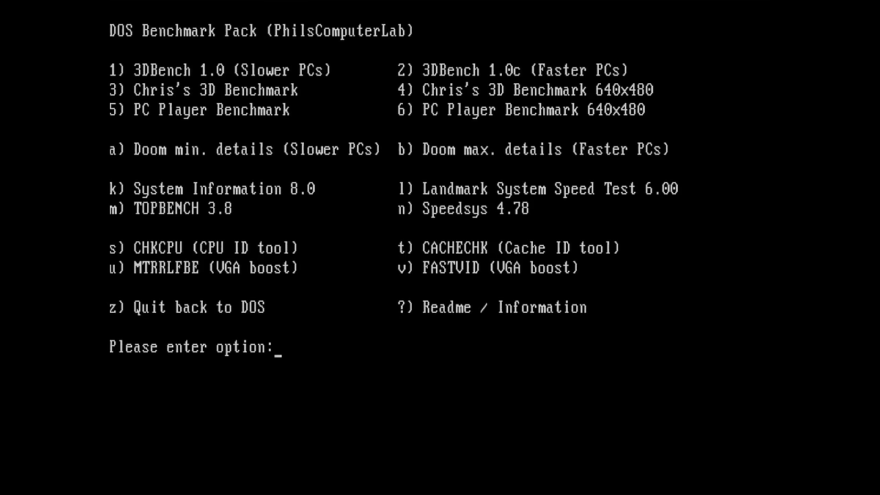
type("n")
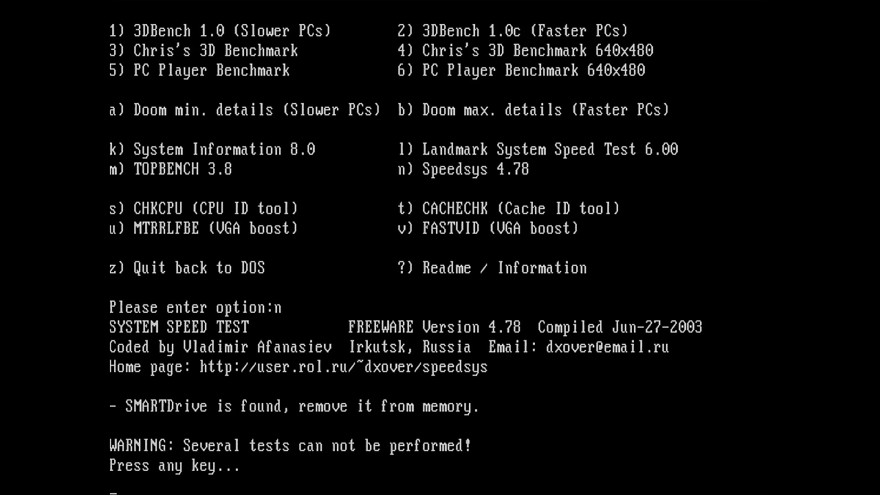
key("Return")
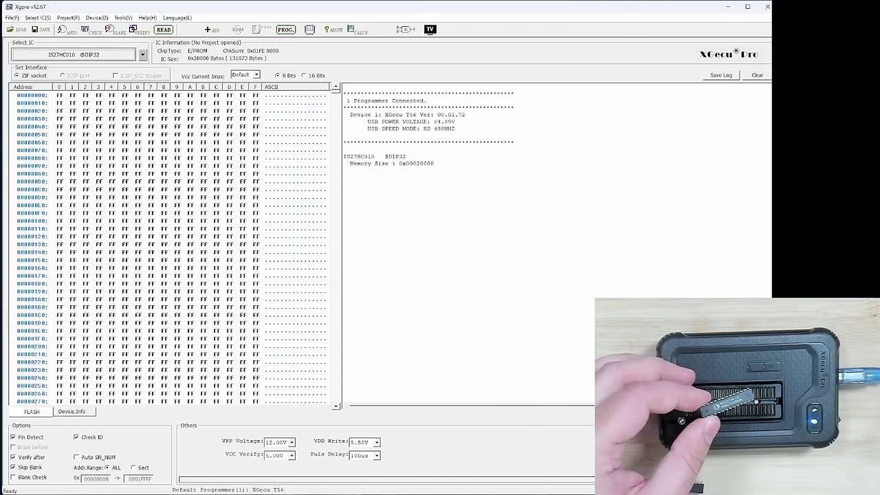
Step: Switch to XGecu Pro and select the Winbond W24257A as the device, filtering by SRAM/NVRAM with an empty device search
left_click(101, 57)
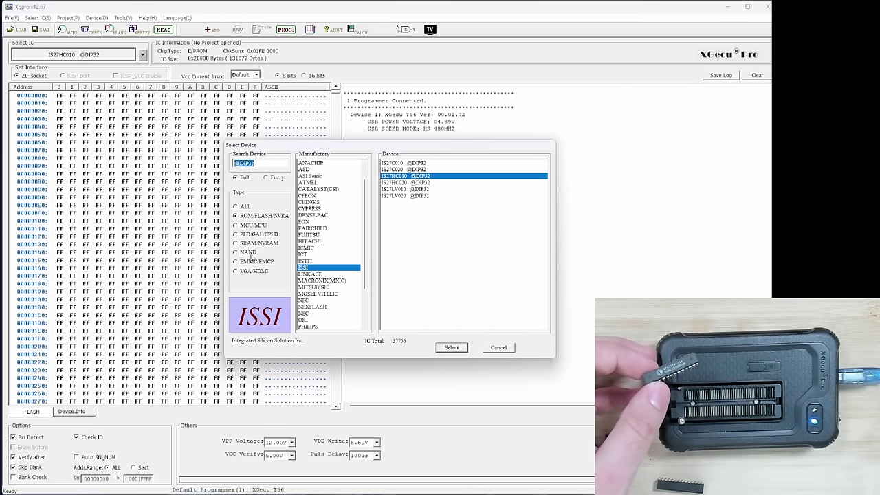
left_click(265, 244)
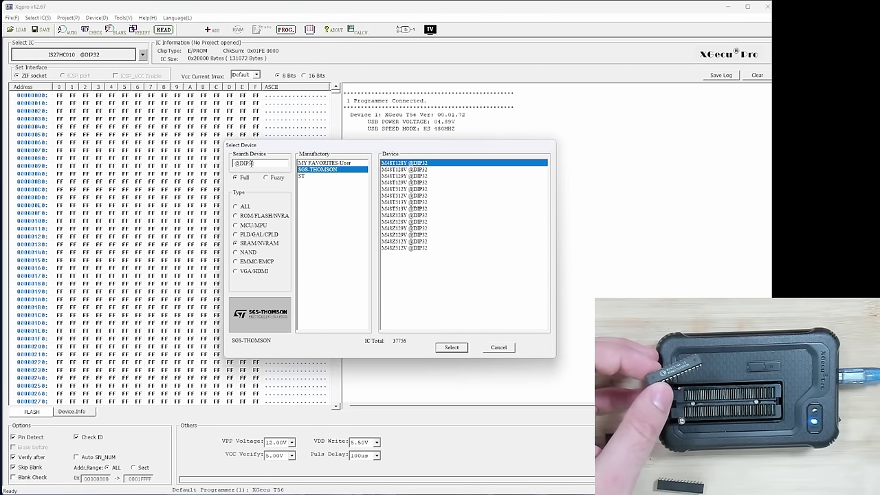
double_click(256, 163)
key("BackSpace")
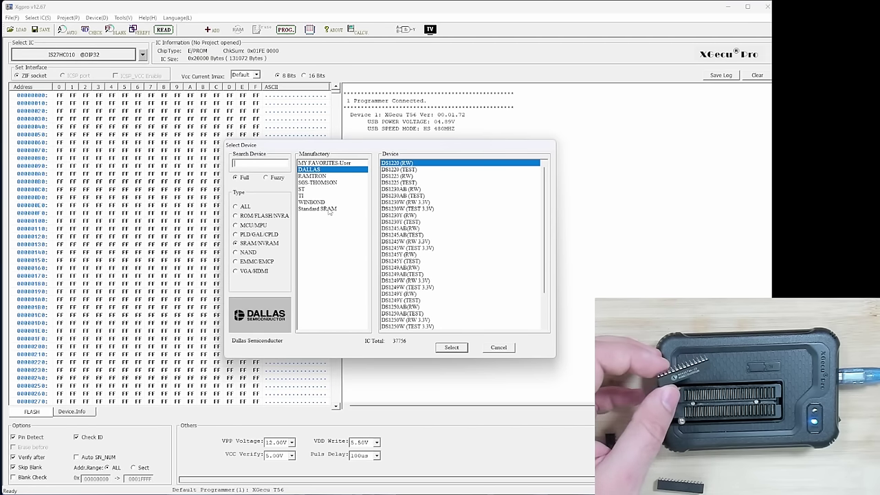
left_click(328, 210)
left_click(326, 203)
left_click(403, 190)
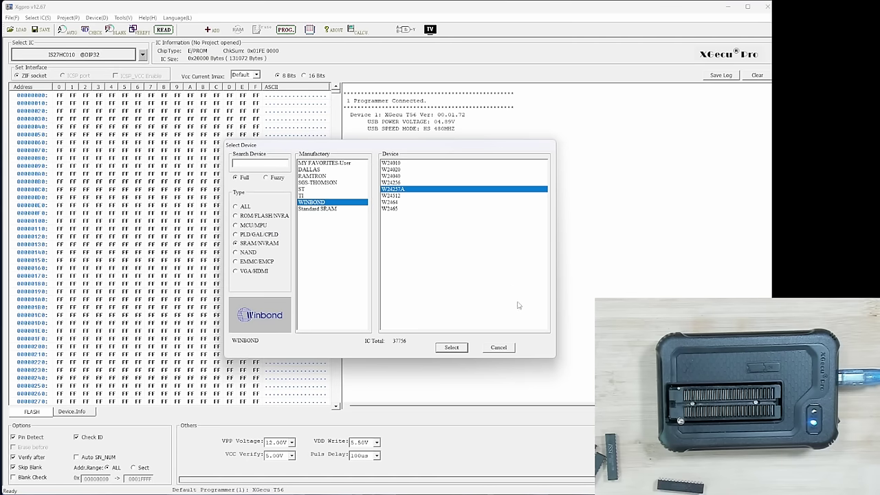
left_click(462, 348)
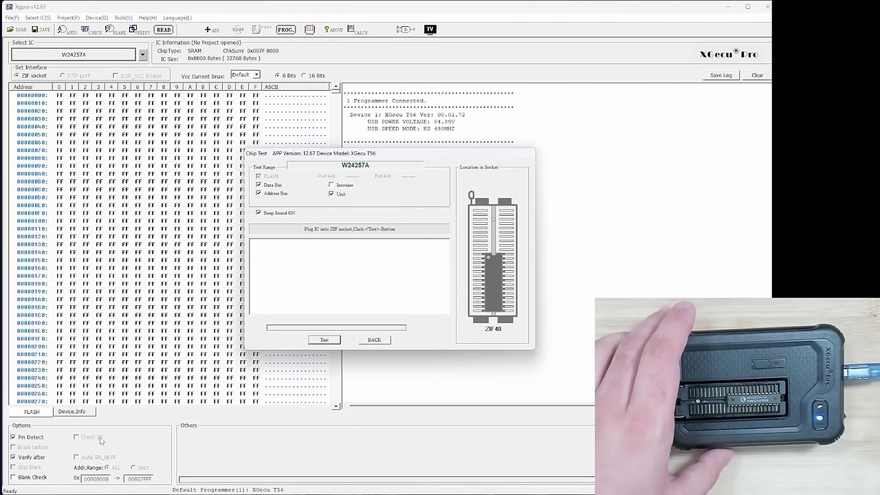
Step: Run the W24257A chip test on successive SRAM chips in the ZIF socket, with data bus and address bus checks enabled
left_click(326, 340)
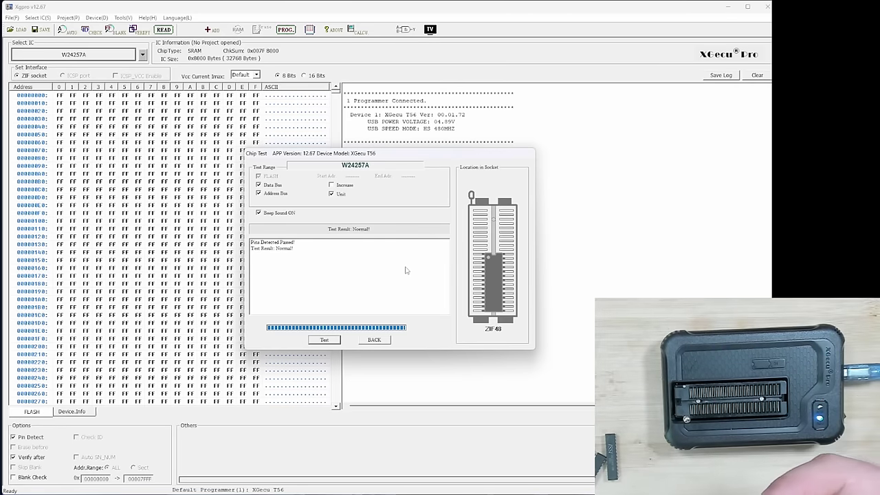
left_click(324, 340)
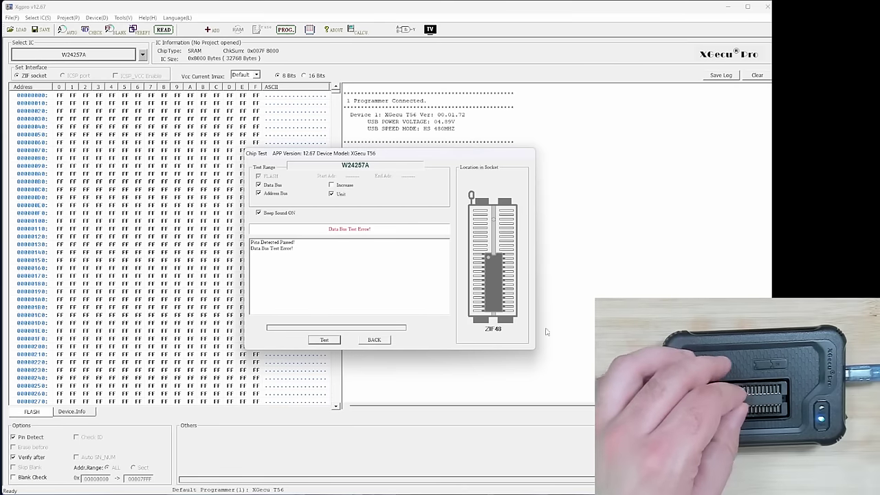
left_click(330, 340)
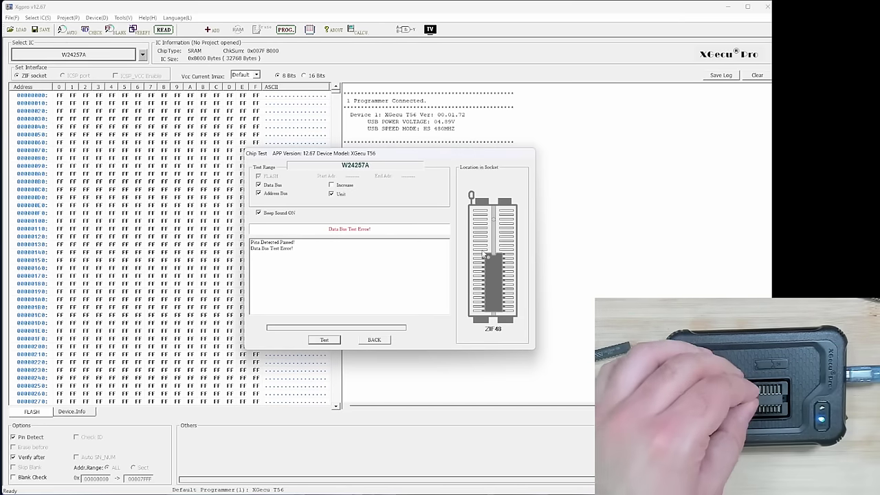
Step: Test another SRAM chip as W24257A, retry the pin check twice and continue the test ignoring the bad pin
left_click(333, 340)
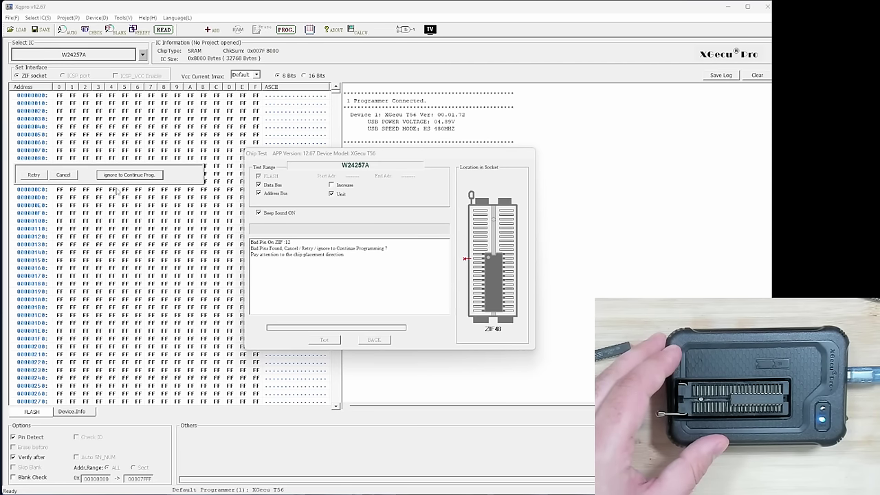
left_click(32, 176)
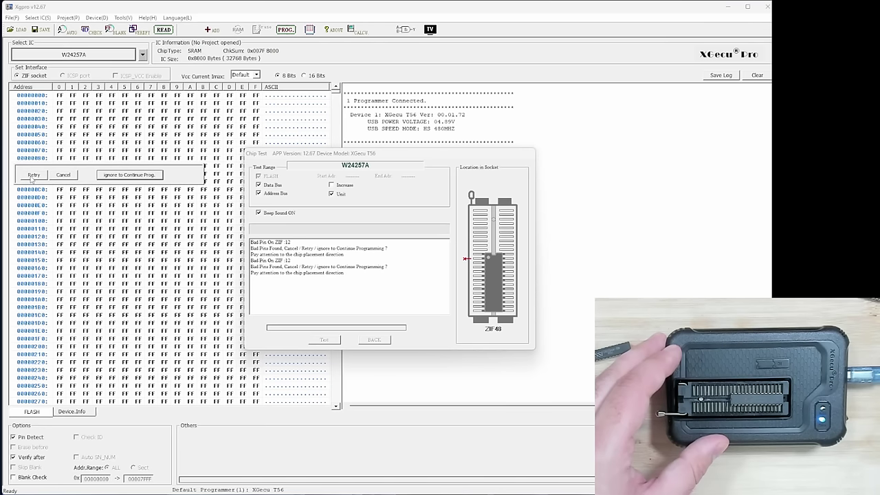
left_click(31, 176)
left_click(135, 178)
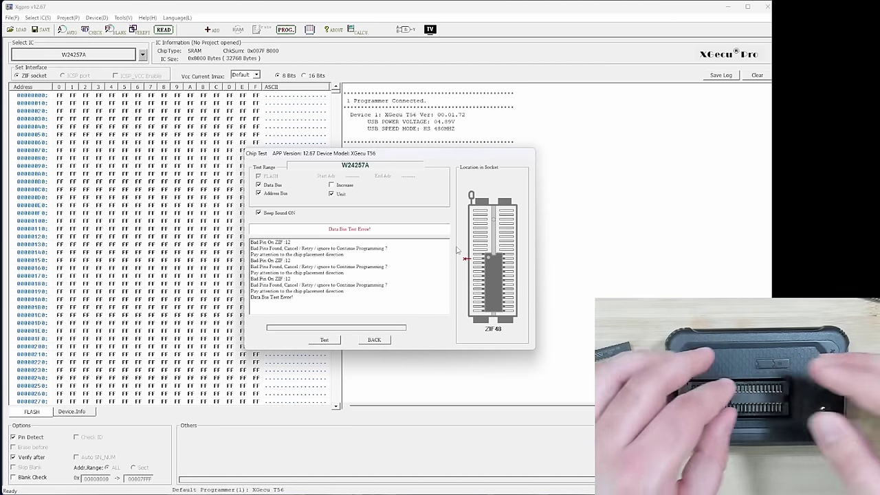
Step: Test the remaining SRAM chips as W24257A and leave the chip test
left_click(326, 340)
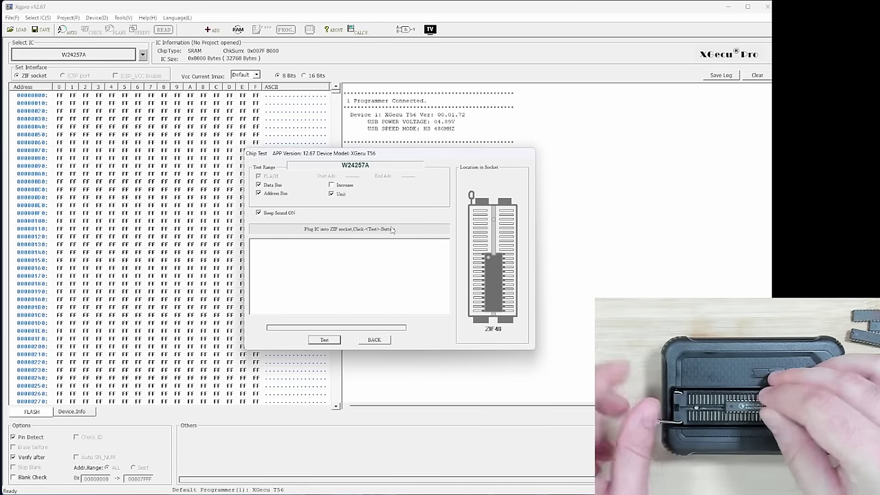
left_click(325, 340)
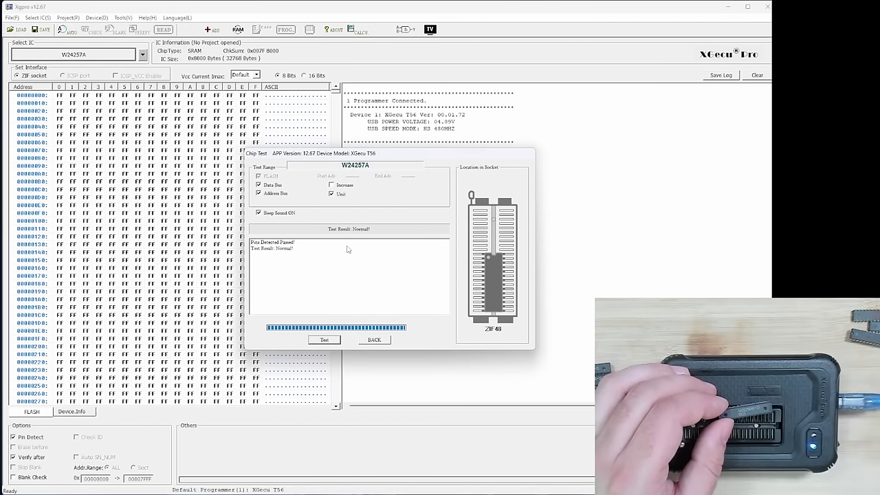
left_click(374, 340)
Step: Look through the SRAM/NVRAM device lists of Standard SRAM, Winbond, ST, SGS-Thomson, Ramtron and Dallas for a matching chip
left_click(88, 54)
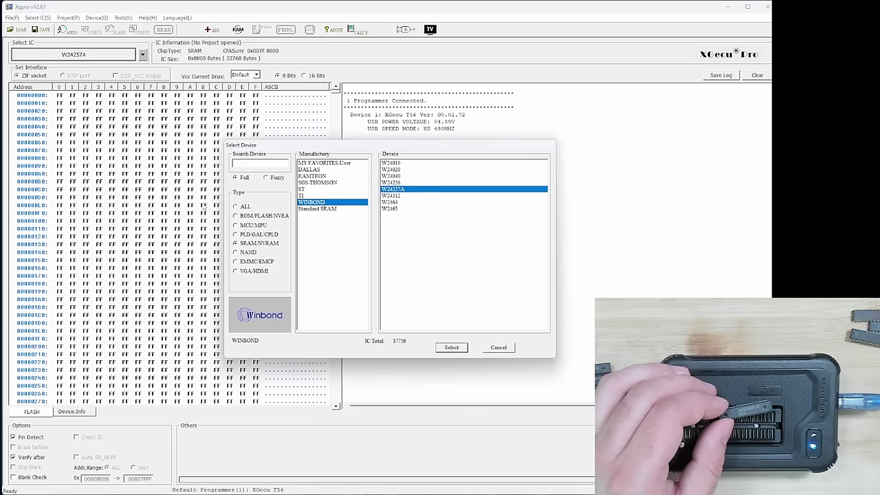
left_click(333, 210)
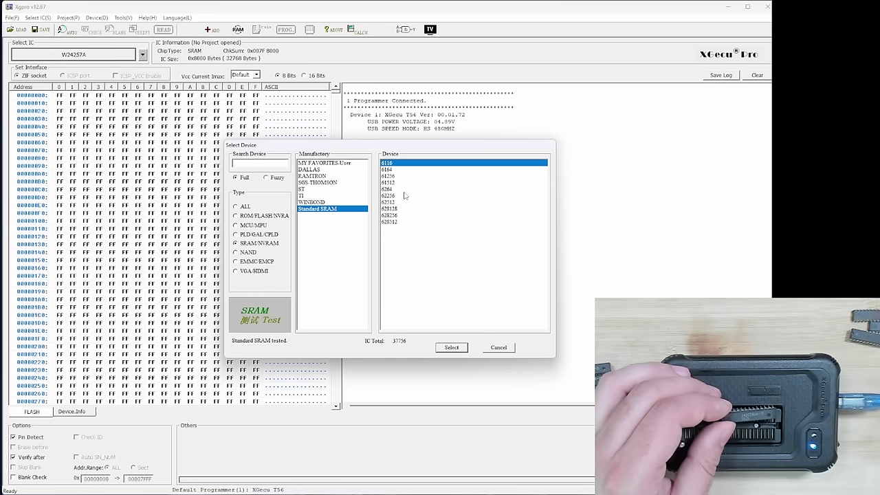
left_click(362, 201)
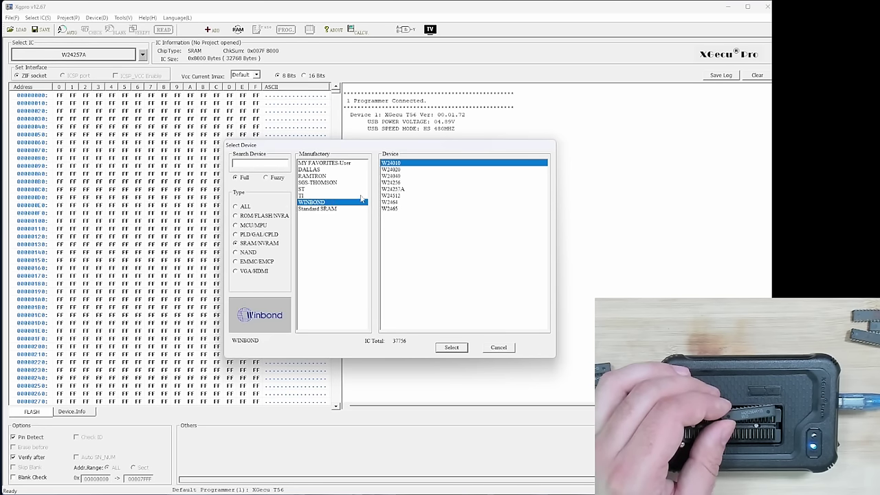
left_click(336, 190)
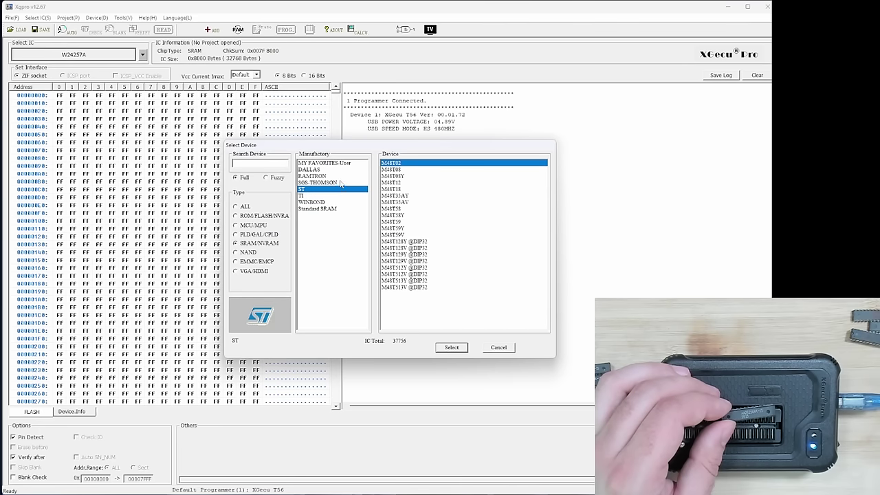
left_click(341, 183)
left_click(339, 177)
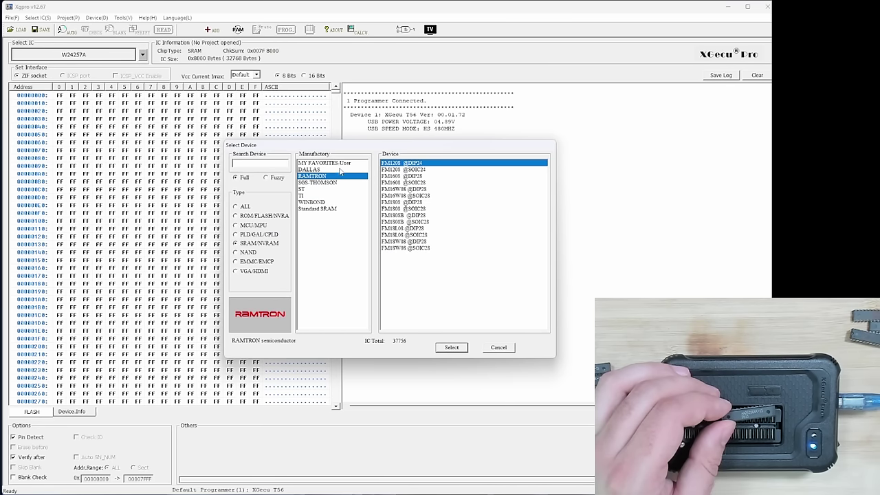
left_click(341, 170)
left_click(340, 208)
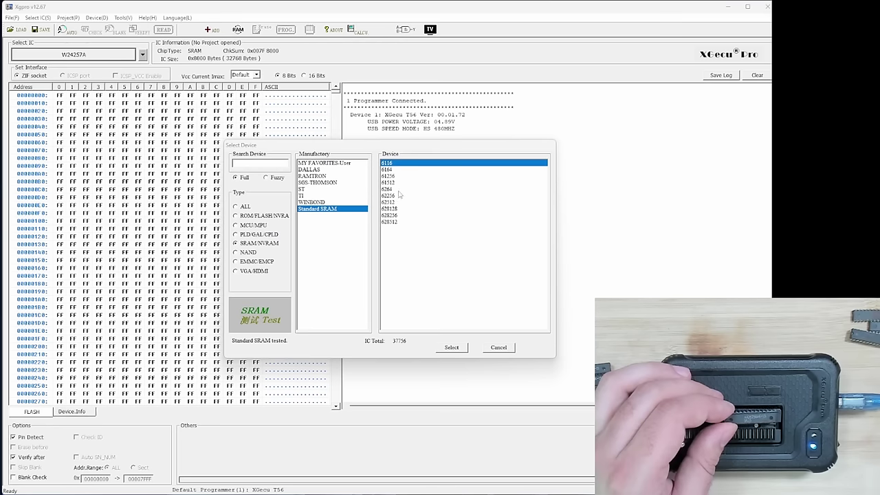
Step: Select the Winbond W24256 as the device and run the chip test on the inserted SRAM
left_click(332, 203)
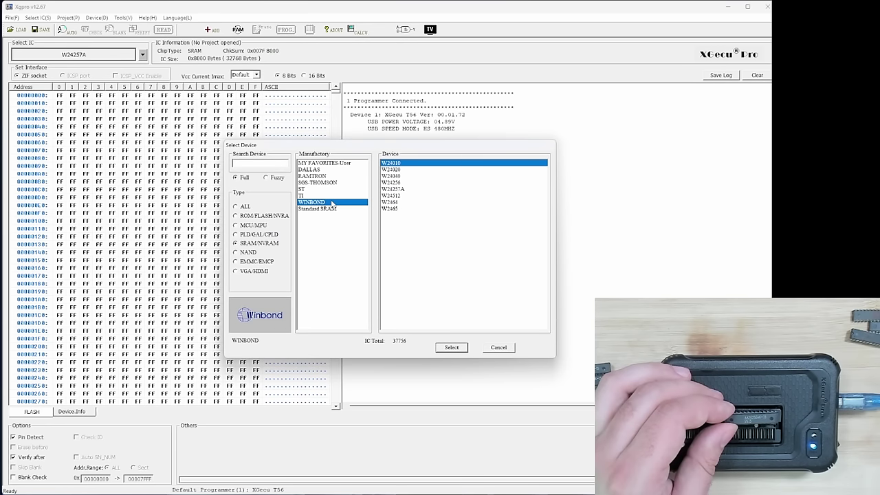
left_click(401, 183)
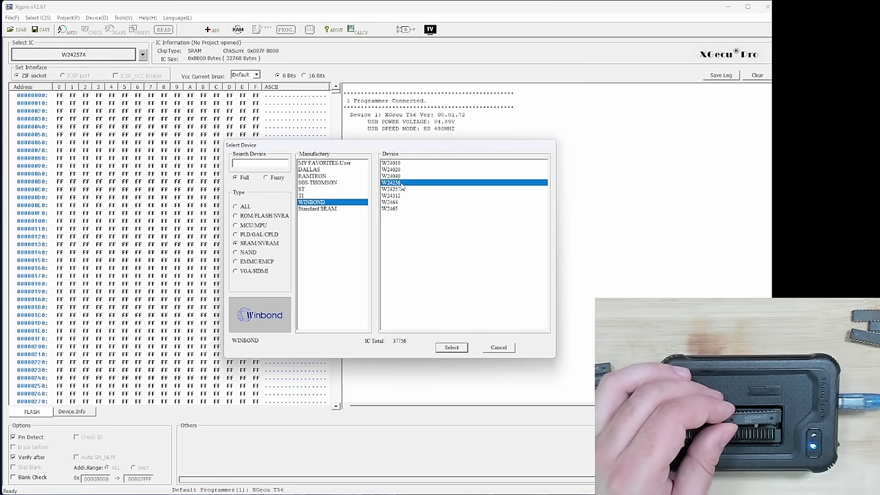
left_click(449, 348)
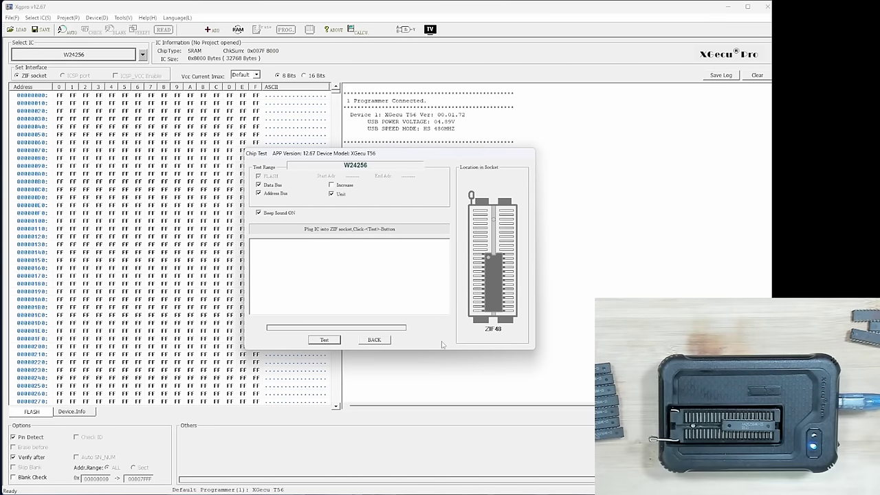
left_click(324, 340)
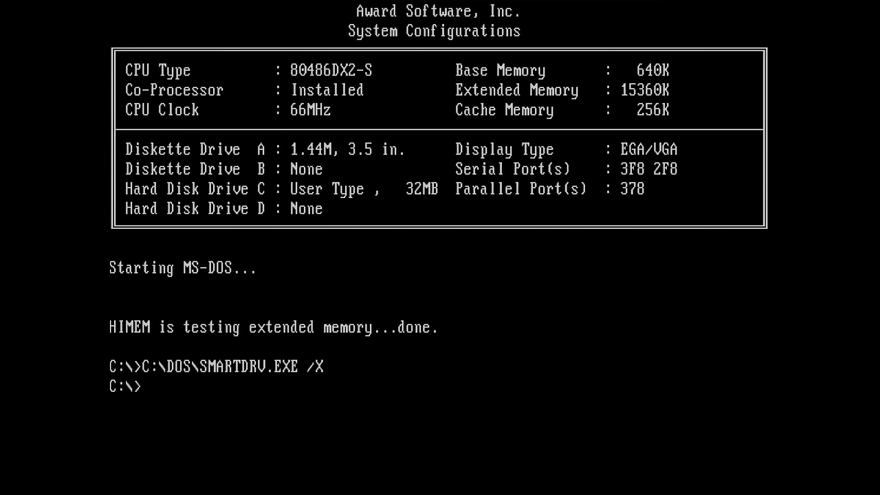
Step: Switch to the 486 PC, start the DOS Benchmark Pack with dosbench and run Speedsys 4.78 past its SMARTDrive warning
type("dosbench")
key("Return")
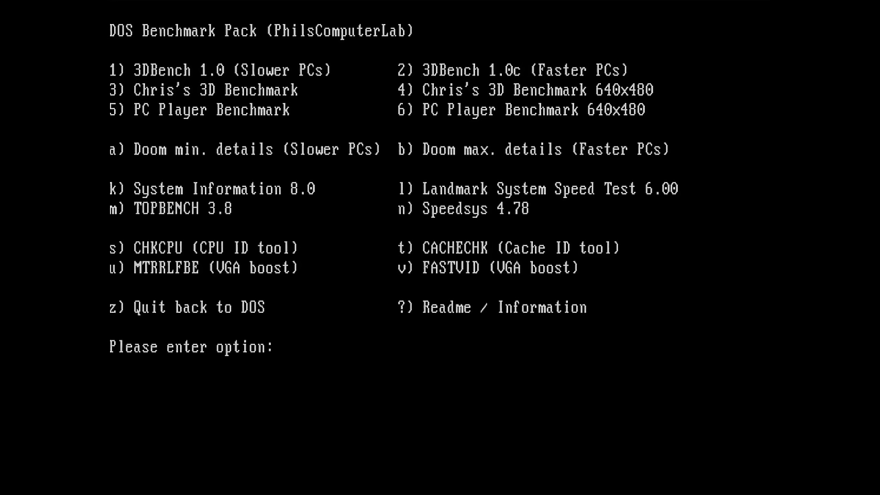
key("n")
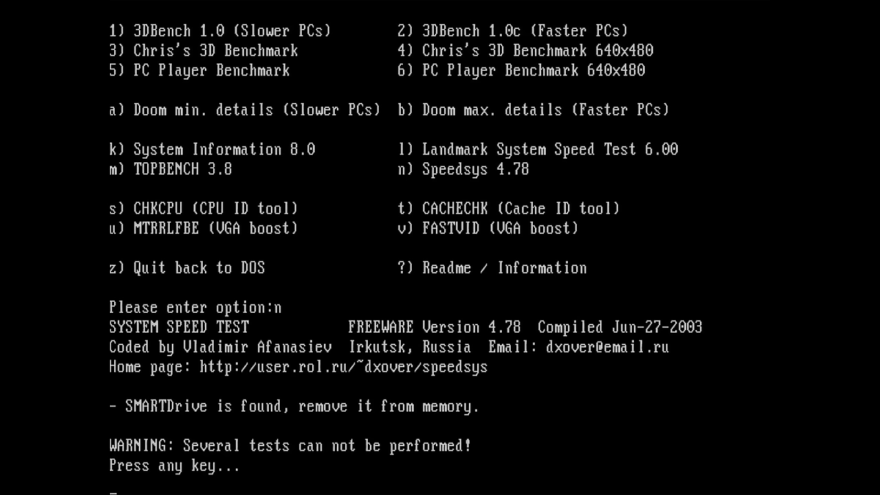
key("Return")
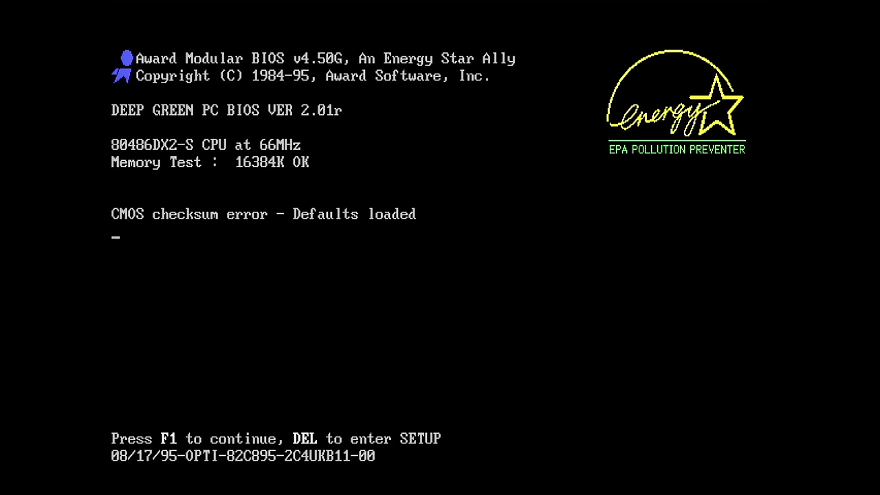
Step: Continue past the CMOS checksum error into the CMOS setup utility
key("F1")
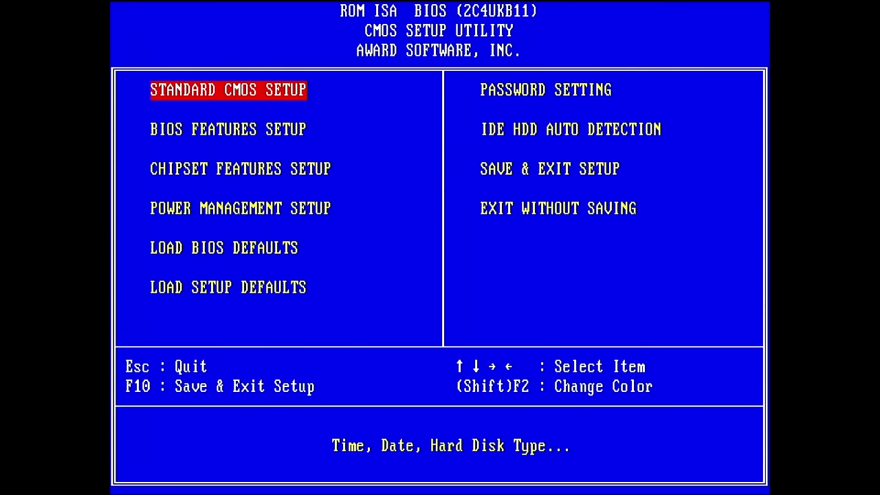
key("Down")
key("Down")
key("Down")
key("Down")
key("Down")
key("Return")
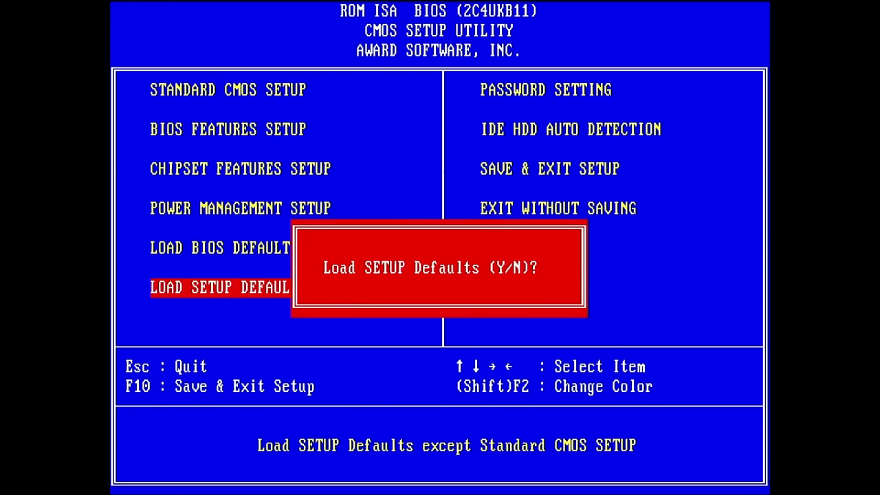
key("Escape")
Step: Set the Boot Sequence to C,A in BIOS Features Setup, then save and exit the setup
key("Up")
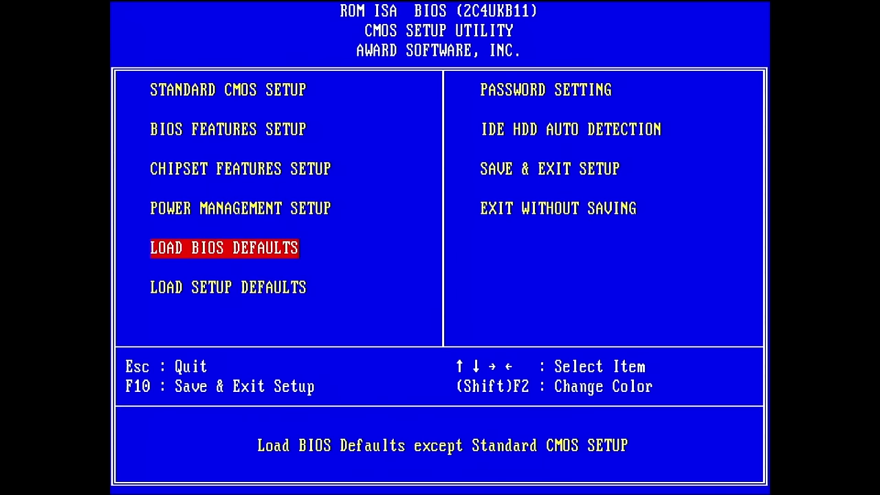
key("Up")
key("Up")
key("Up")
key("Up")
key("Down")
key("Return")
key("Down")
key("Down")
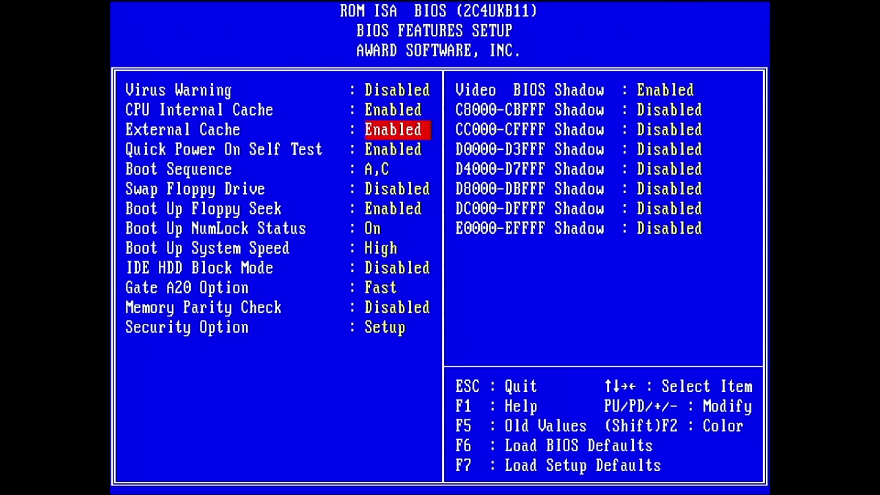
key("Down")
key("Down")
key("Page_Down")
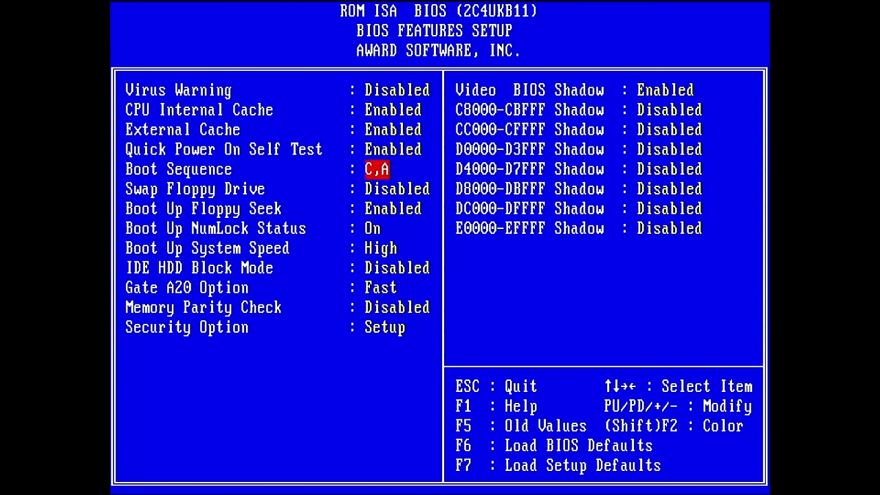
key("Down")
key("Escape")
key("F10")
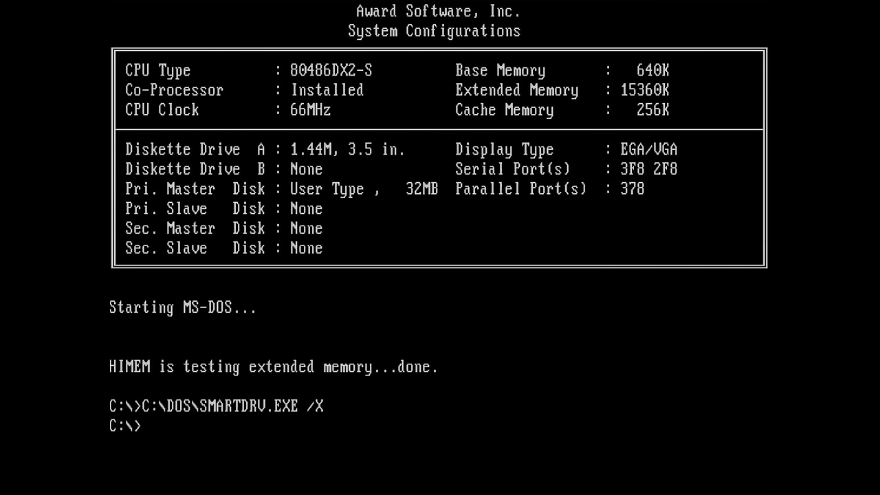
Step: Start the DOS Benchmark Pack with dosbench and run Speedsys 4.78 followed by the CACHECHK cache ID tool
type("dosbench")
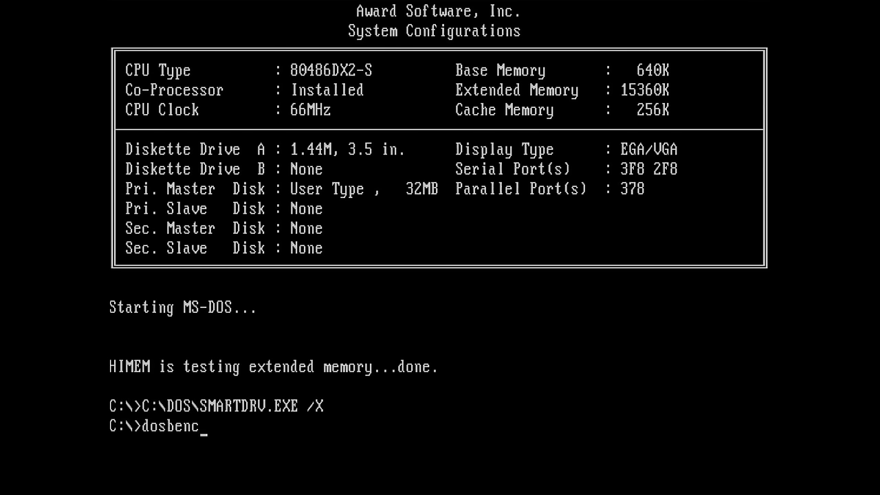
key("Return")
key("n")
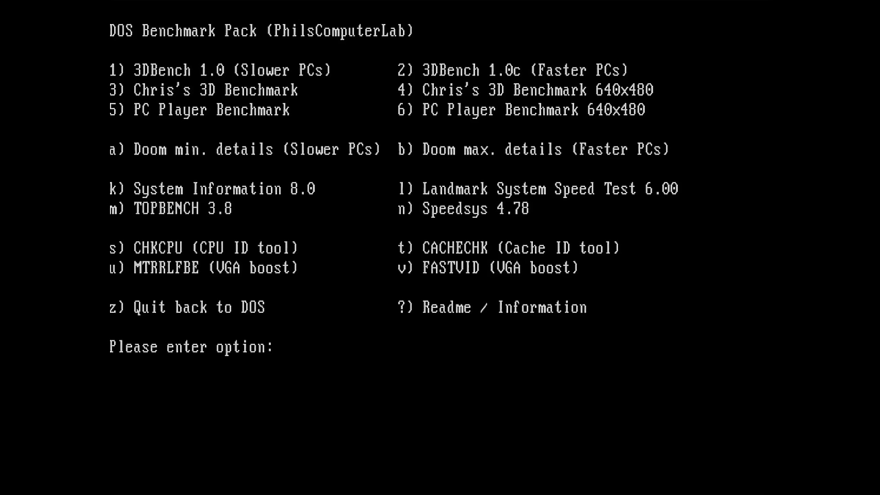
key("t")
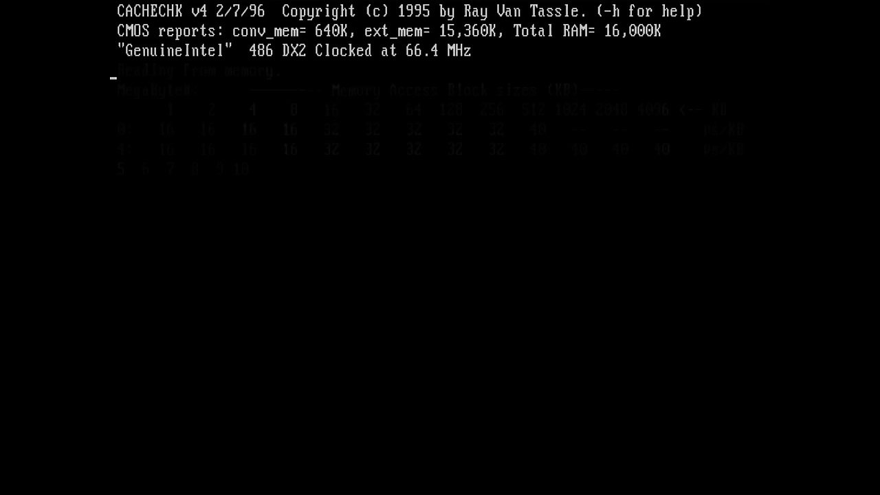